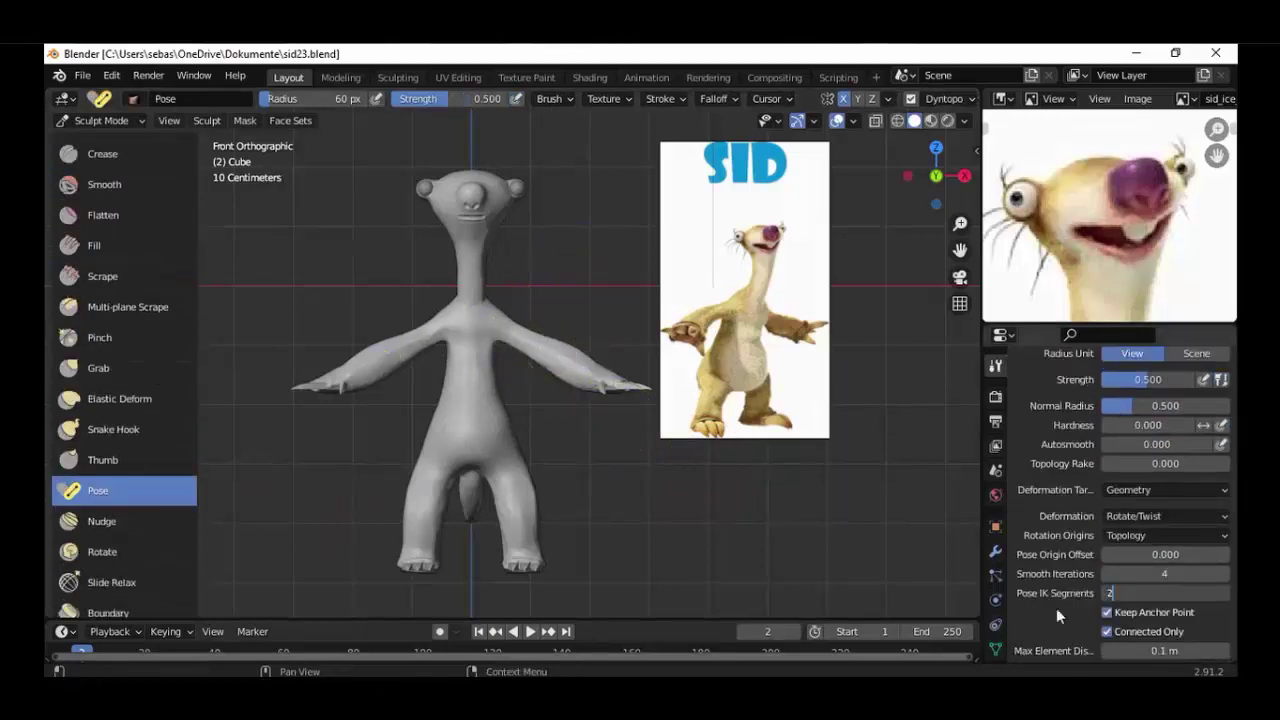
Step: Enlarge the Pose brush radius and swing both arms down toward the body
{"action": "key", "text": "Escape"}
{"action": "key", "text": "f"}
{"action": "left_click", "coordinate": [573, 357]}
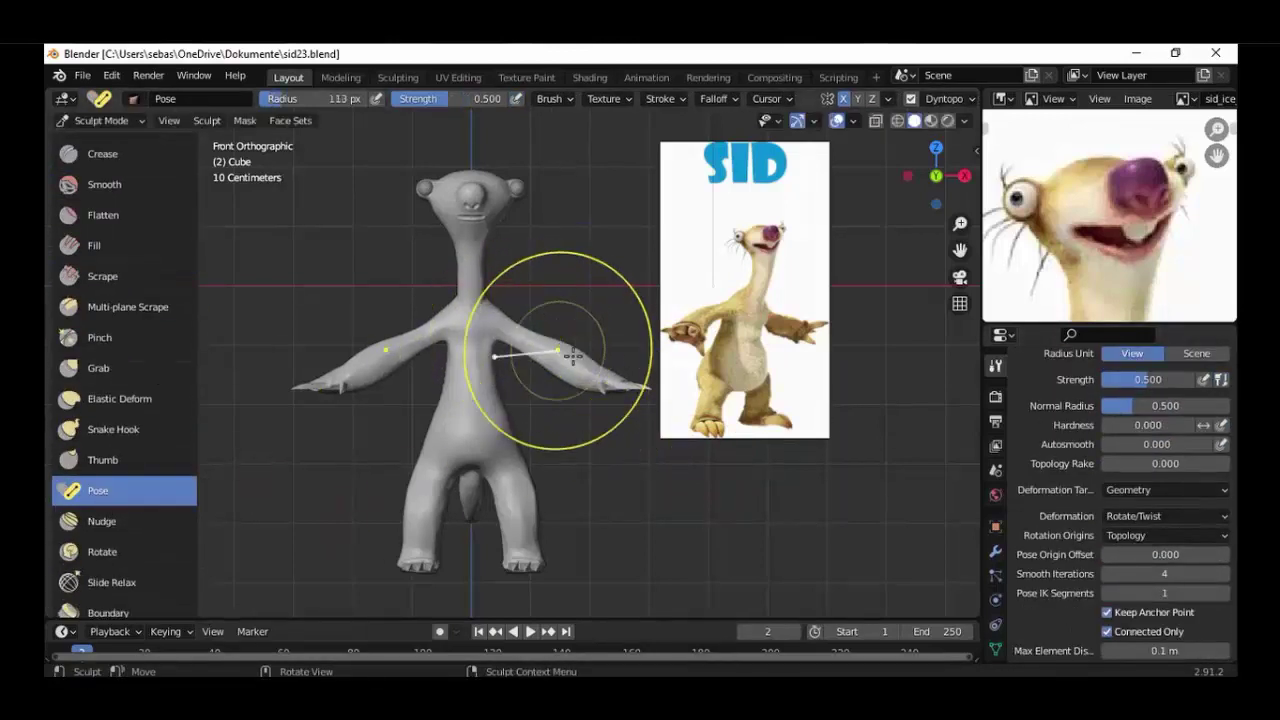
{"action": "left_click_drag", "start_coordinate": [573, 357], "coordinate": [568, 418]}
{"action": "middle_click_drag", "start_coordinate": [568, 418], "coordinate": [570, 415]}
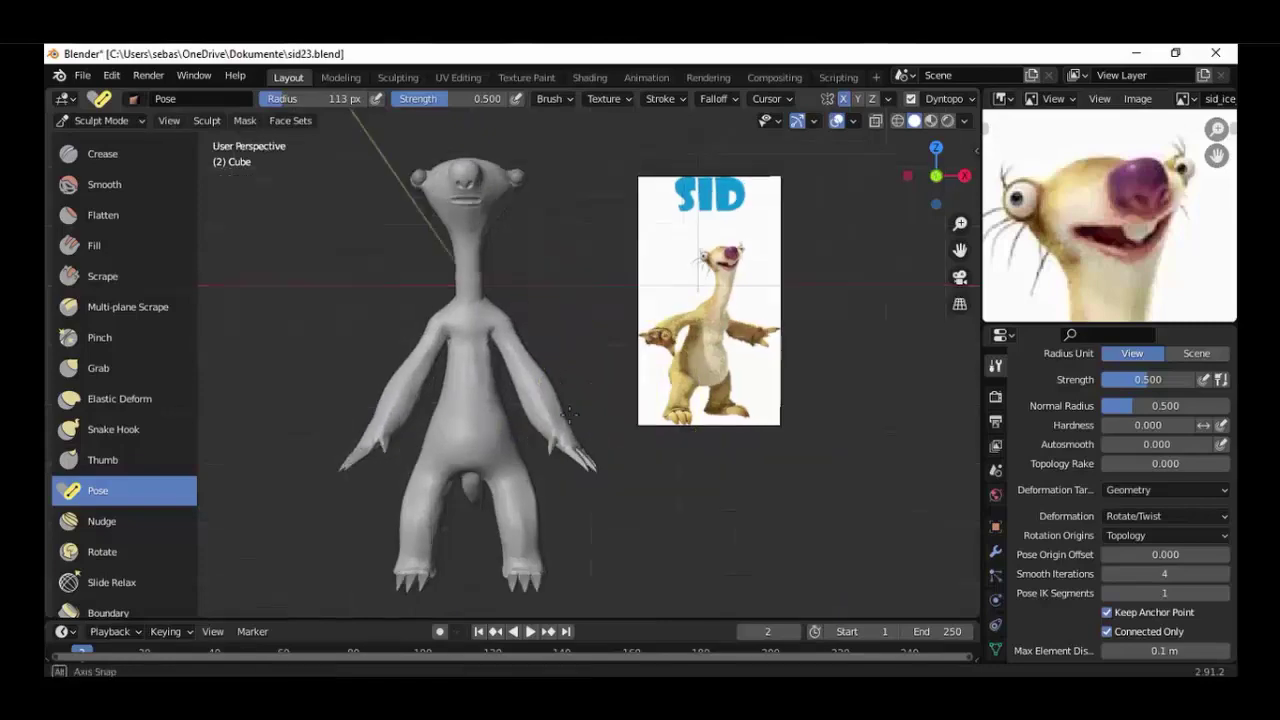
Step: In the right side view, try swinging an arm forward, cancel it, and return to Right Orthographic
{"action": "key", "text": "KP_3"}
{"action": "left_click_drag", "start_coordinate": [471, 457], "coordinate": [362, 360]}
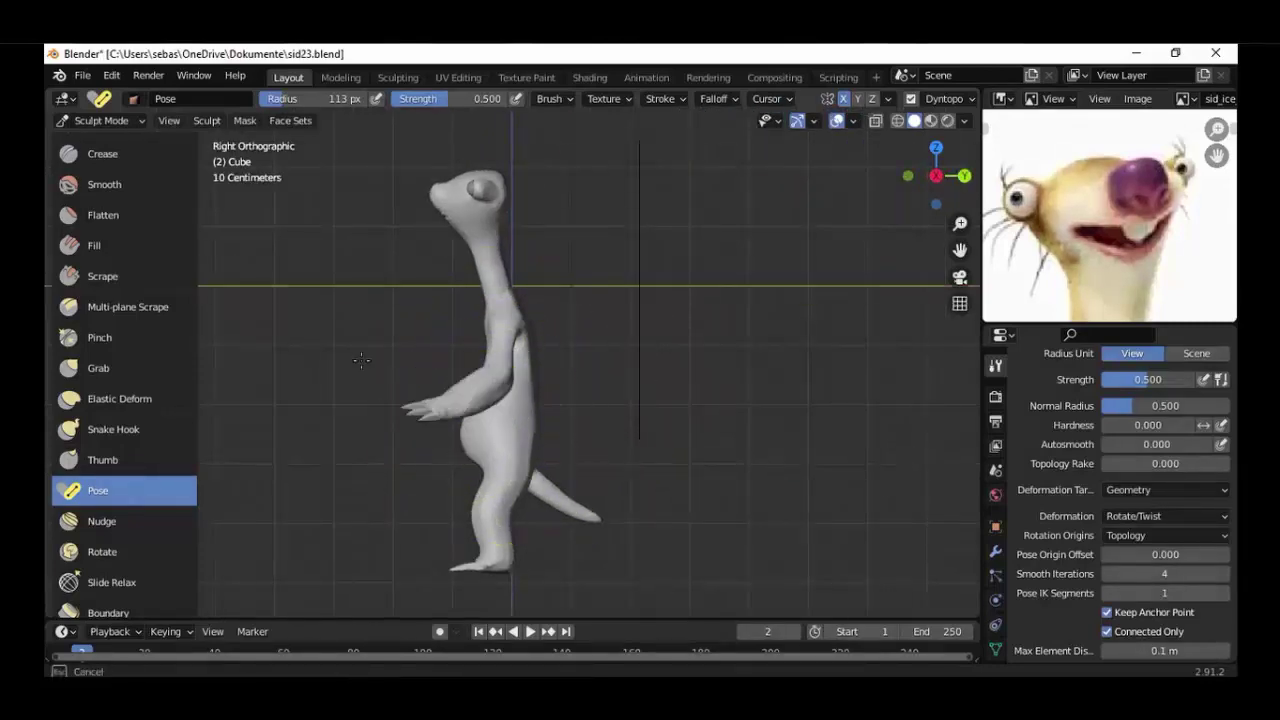
{"action": "key", "text": "Escape"}
{"action": "mouse_move", "coordinate": [362, 360]}
{"action": "middle_mouse_down"}
{"action": "mouse_move", "coordinate": [700, 420]}
{"action": "mouse_move", "coordinate": [1010, 515]}
{"action": "middle_mouse_up"}
{"action": "scroll", "coordinate": [1110, 507], "scroll_direction": "down", "scroll_amount": 10}
{"action": "key", "text": "KP_3"}
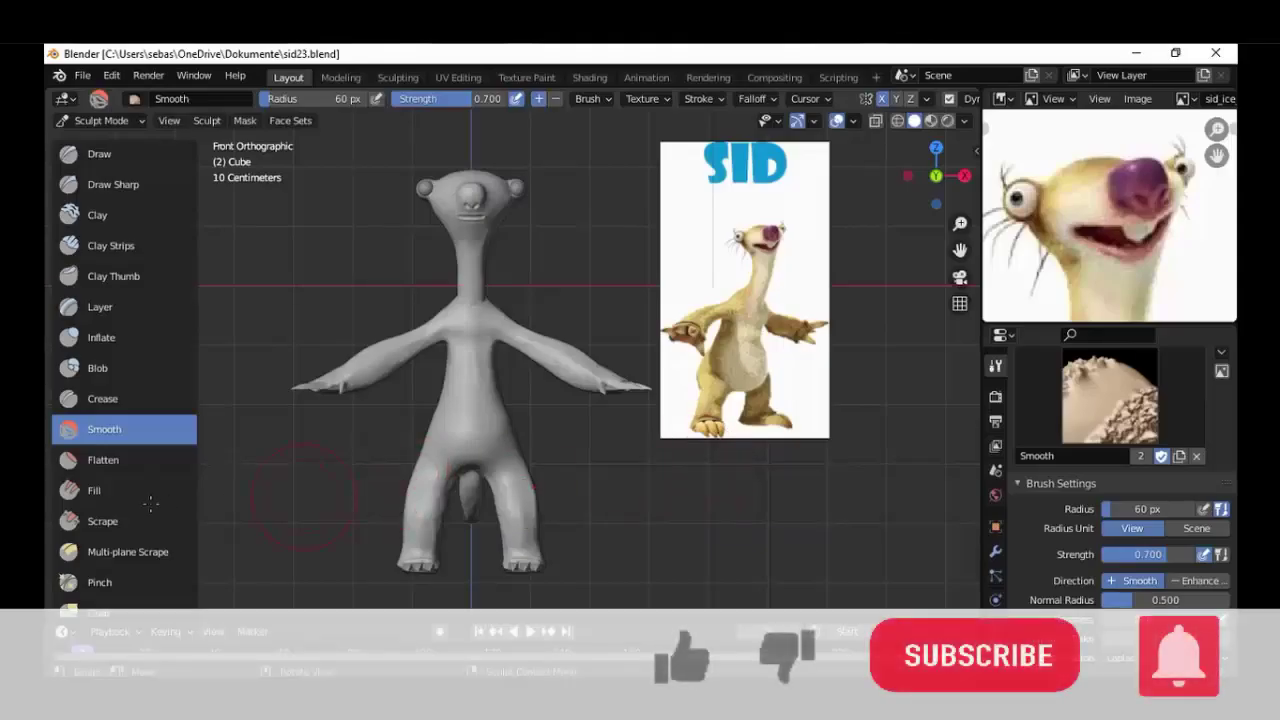
Step: Scroll down the toolbar brush list and pick the Pose brush in place of Smooth
{"action": "scroll", "coordinate": [108, 507], "scroll_direction": "down", "scroll_amount": 3}
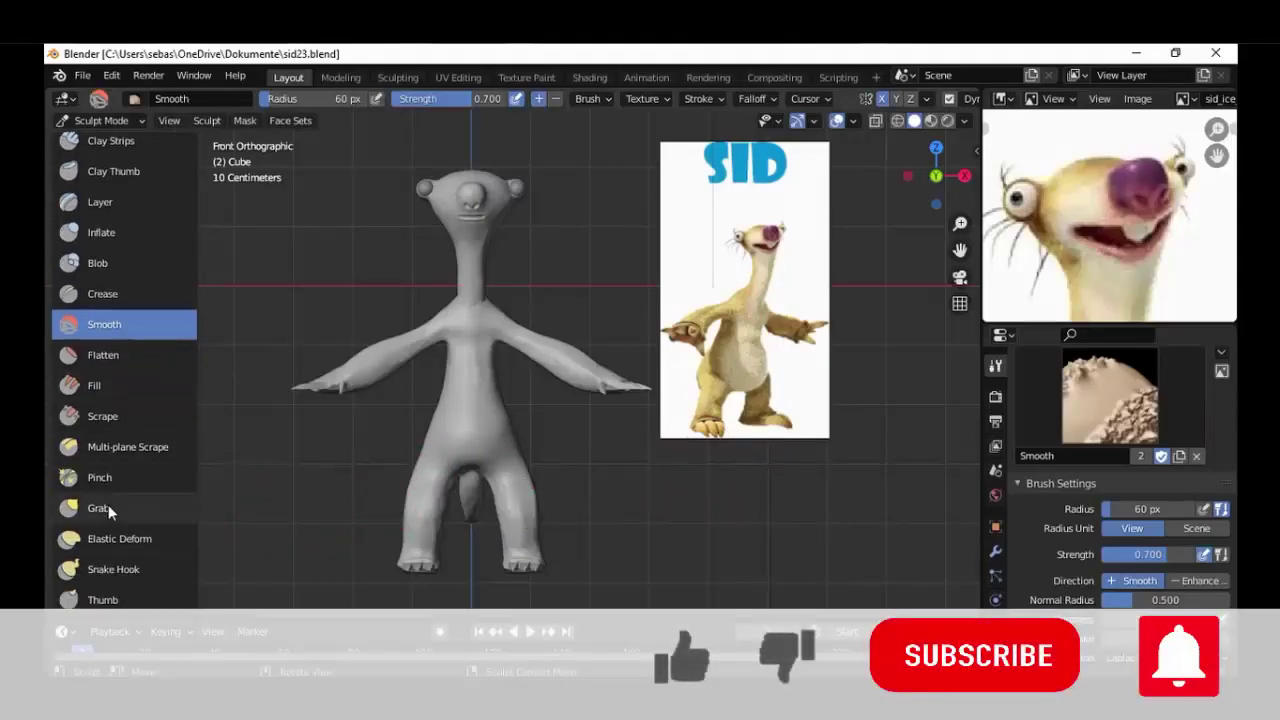
{"action": "scroll", "coordinate": [108, 507], "scroll_direction": "down", "scroll_amount": 1}
{"action": "scroll", "coordinate": [108, 507], "scroll_direction": "down", "scroll_amount": 1}
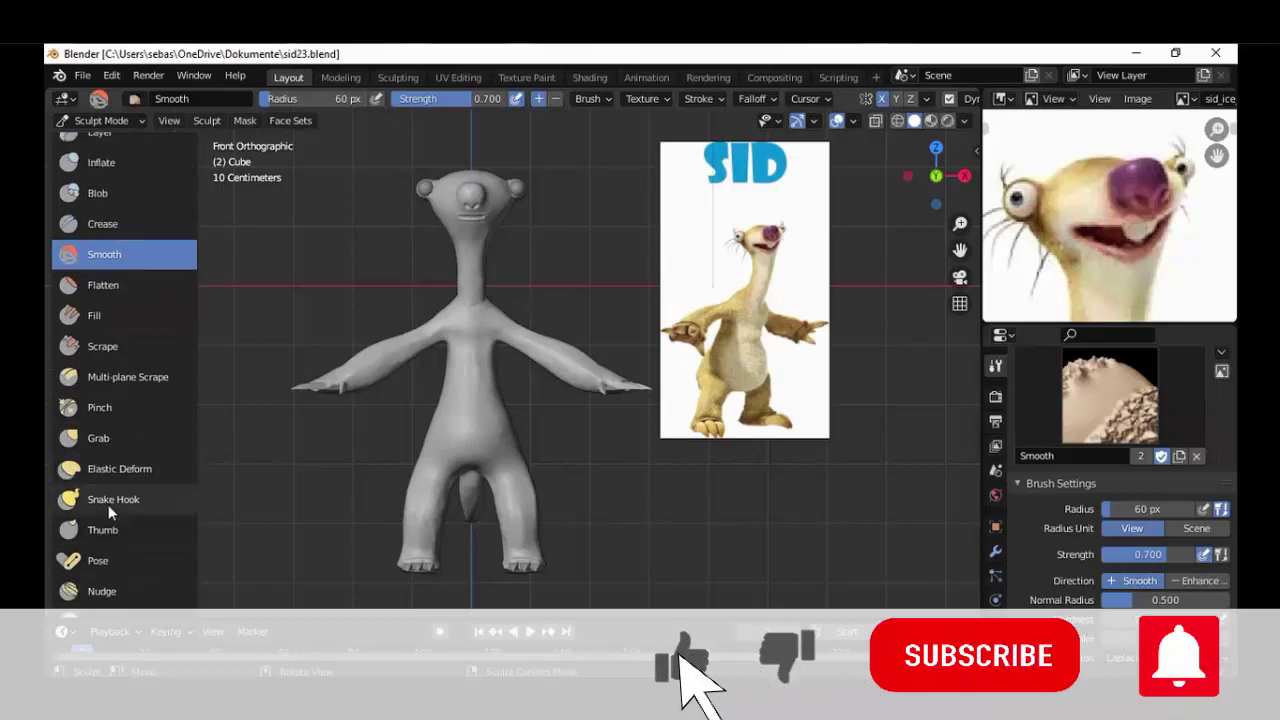
{"action": "scroll", "coordinate": [108, 505], "scroll_direction": "down", "scroll_amount": 2}
{"action": "left_click", "coordinate": [104, 492]}
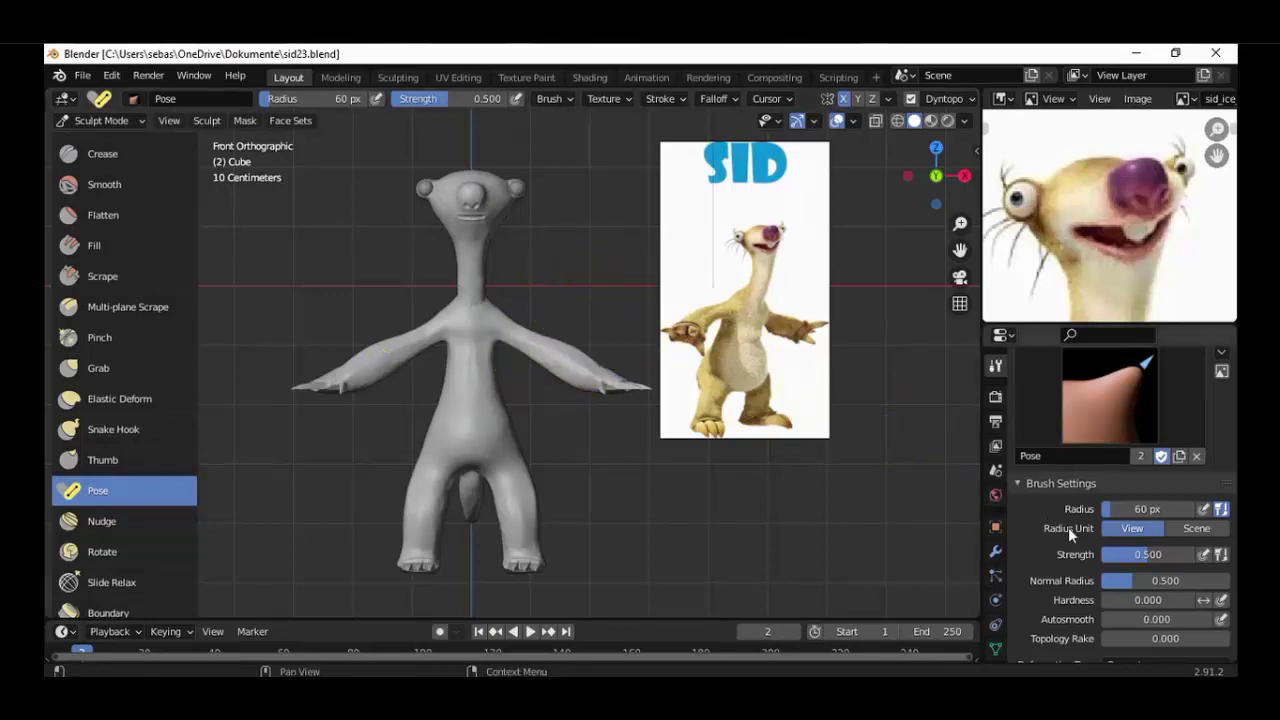
{"action": "scroll", "coordinate": [1069, 527], "scroll_direction": "down", "scroll_amount": 3}
{"action": "scroll", "coordinate": [1069, 527], "scroll_direction": "down", "scroll_amount": 1}
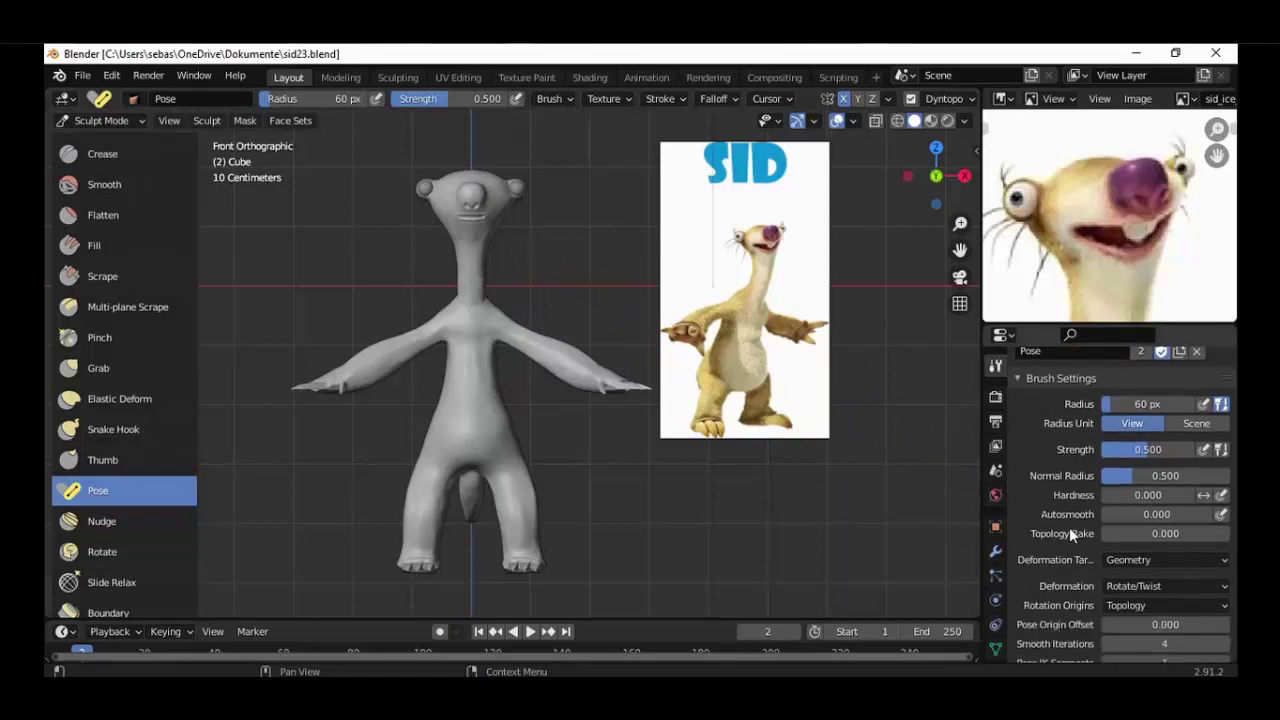
{"action": "scroll", "coordinate": [1069, 527], "scroll_direction": "down", "scroll_amount": 2}
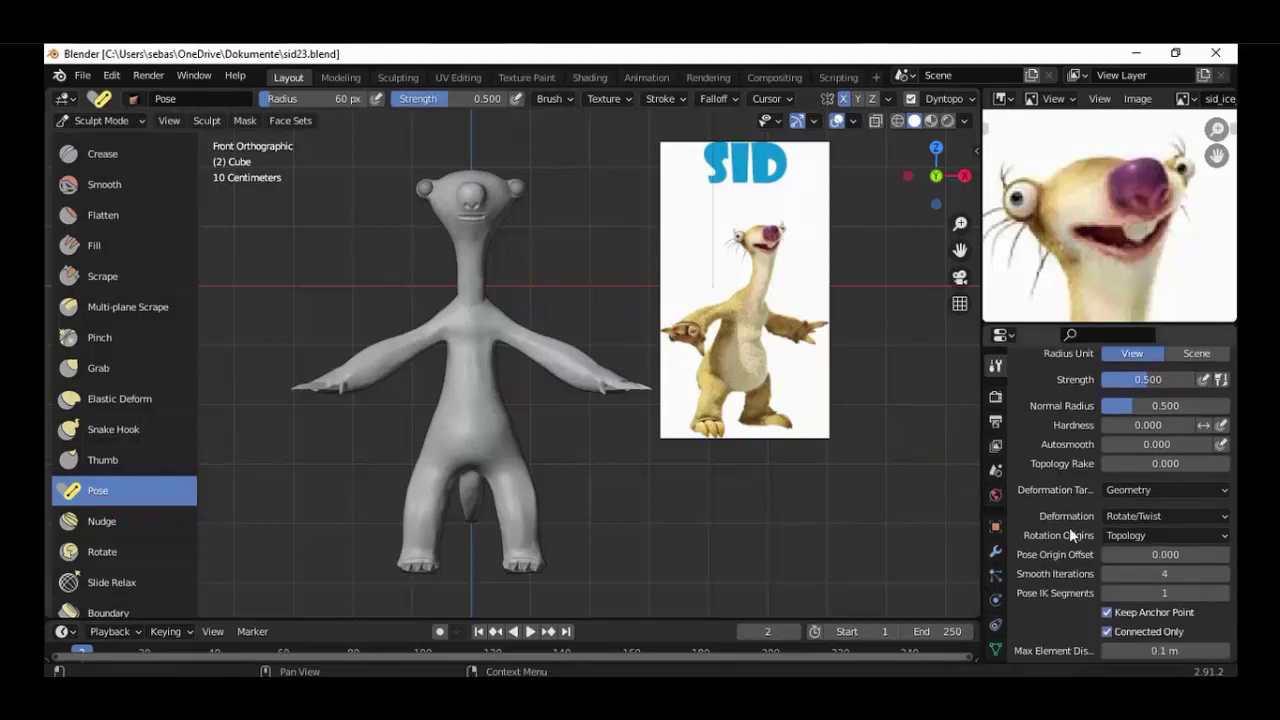
{"action": "left_click", "coordinate": [1155, 592]}
{"action": "type", "text": "2"}
{"action": "key", "text": "Return"}
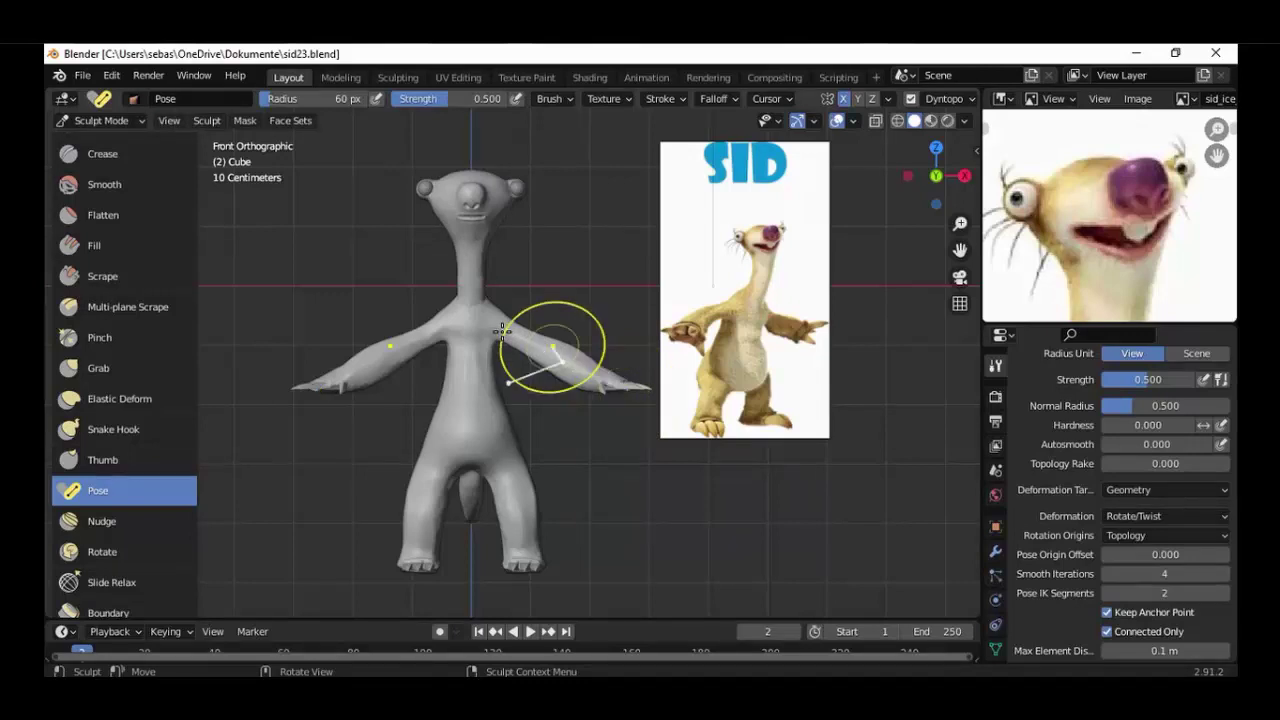
{"action": "left_click", "coordinate": [1164, 593]}
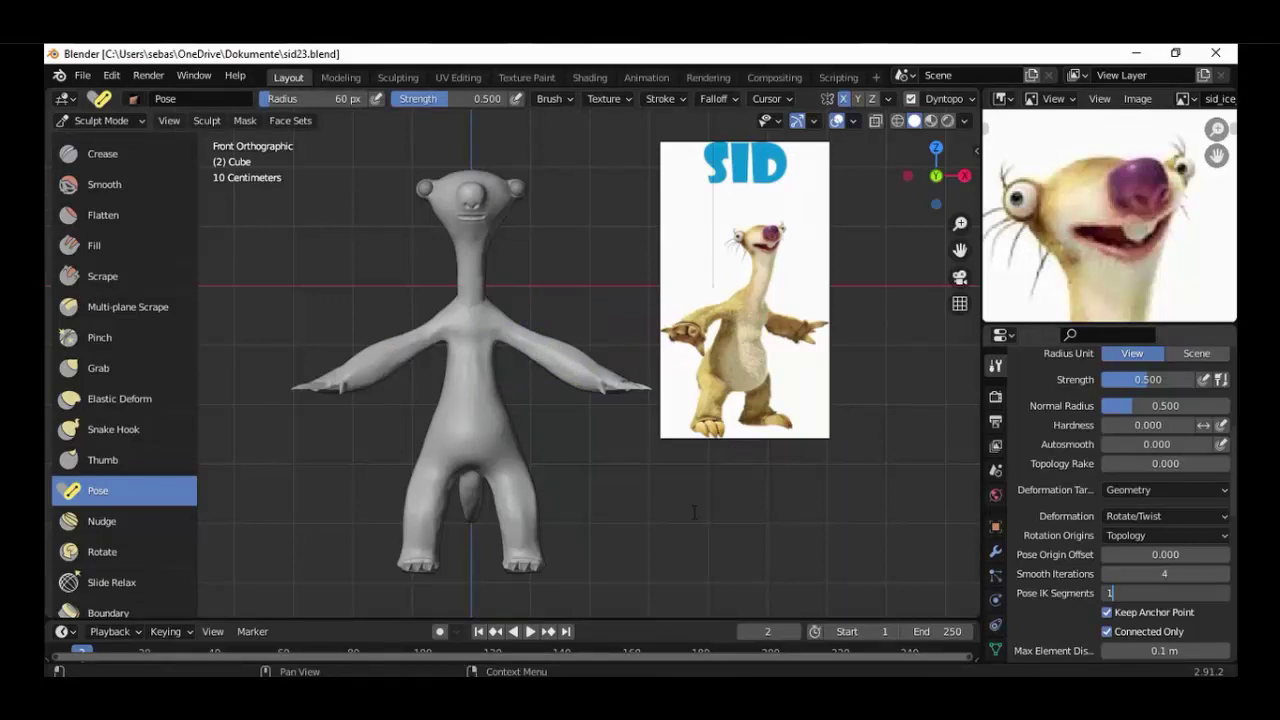
{"action": "key", "text": "Return"}
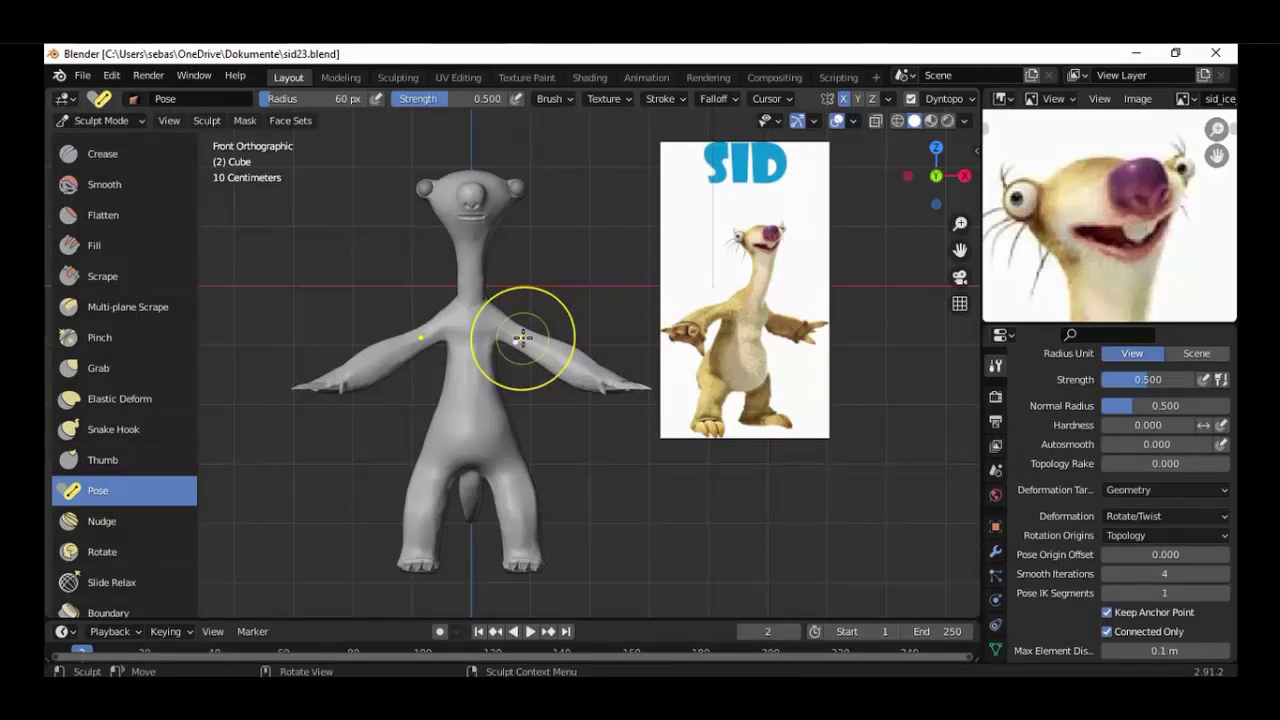
Step: Set the Pose brush radius to 113 px and pull both arms down beside Sid's body
{"action": "key", "text": "f"}
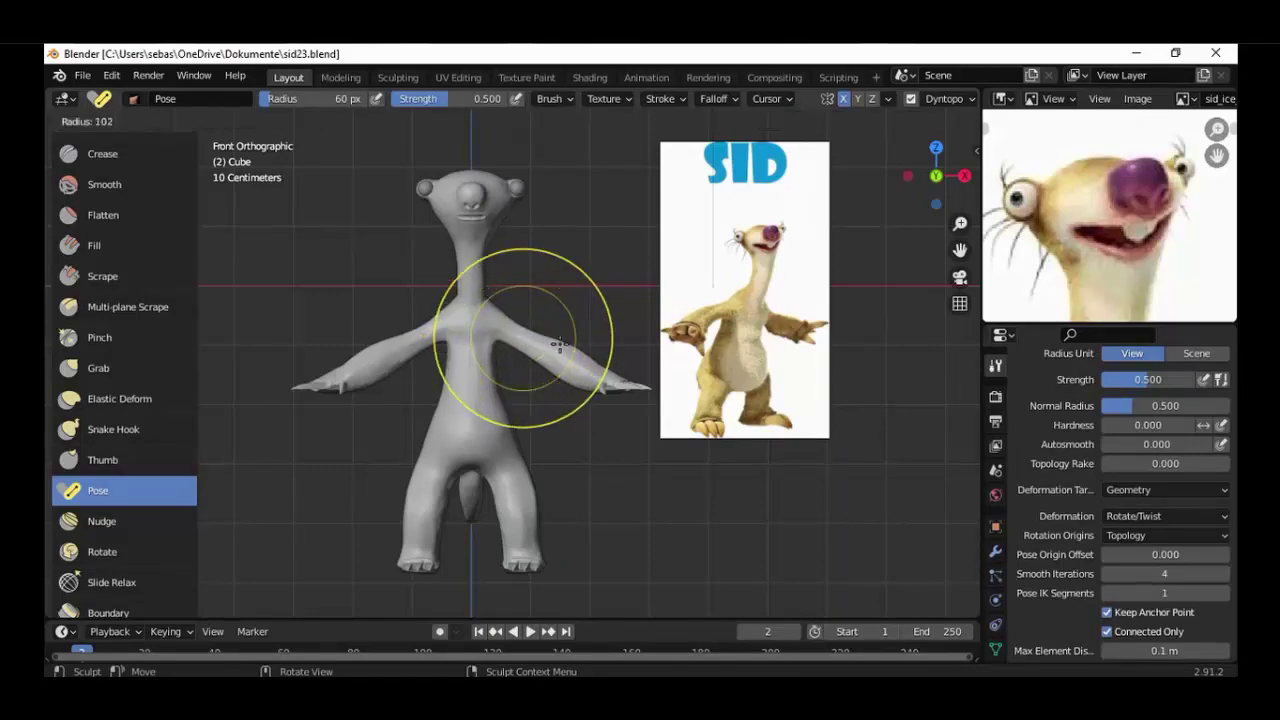
{"action": "left_click", "coordinate": [560, 348]}
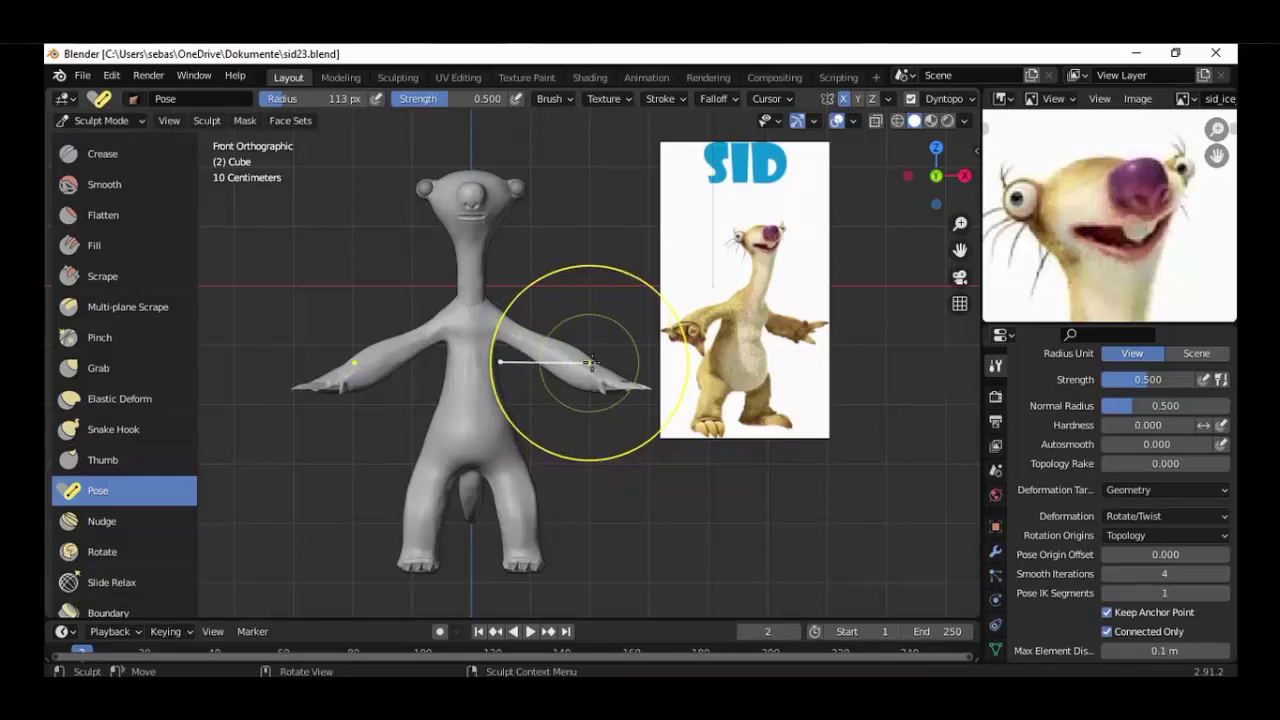
{"action": "left_click_drag", "start_coordinate": [591, 363], "coordinate": [590, 360]}
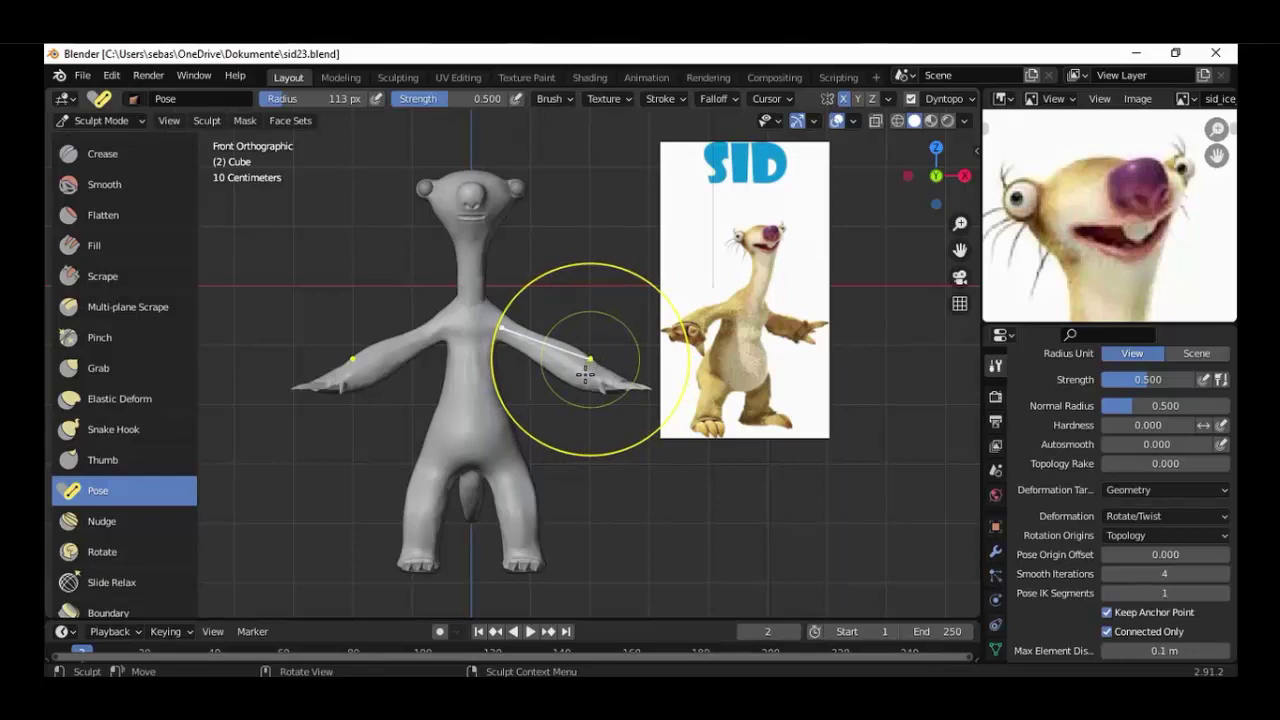
{"action": "mouse_move", "coordinate": [580, 378]}
{"action": "left_mouse_down"}
{"action": "mouse_move", "coordinate": [546, 410]}
{"action": "mouse_move", "coordinate": [584, 406]}
{"action": "left_mouse_up"}
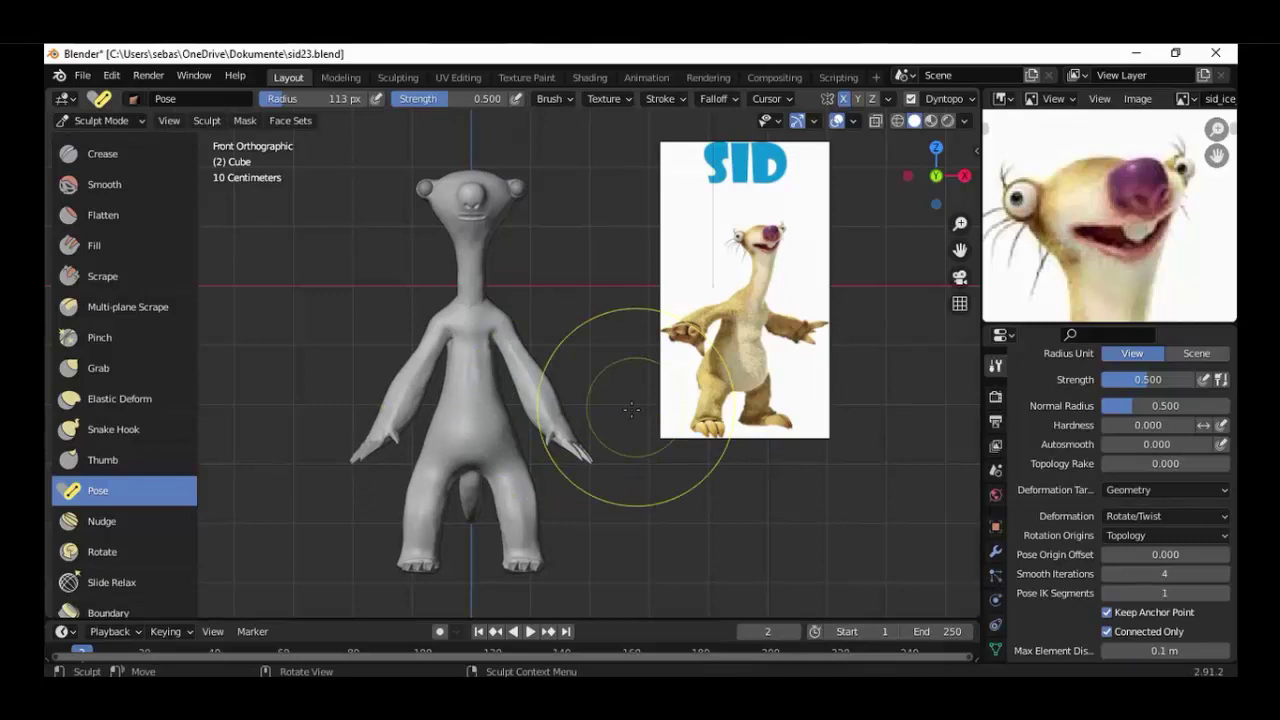
{"action": "mouse_move", "coordinate": [632, 408]}
{"action": "middle_mouse_down"}
{"action": "mouse_move", "coordinate": [432, 408]}
{"action": "mouse_move", "coordinate": [591, 411]}
{"action": "mouse_move", "coordinate": [607, 392]}
{"action": "mouse_move", "coordinate": [545, 392]}
{"action": "mouse_move", "coordinate": [609, 386]}
{"action": "middle_mouse_up"}
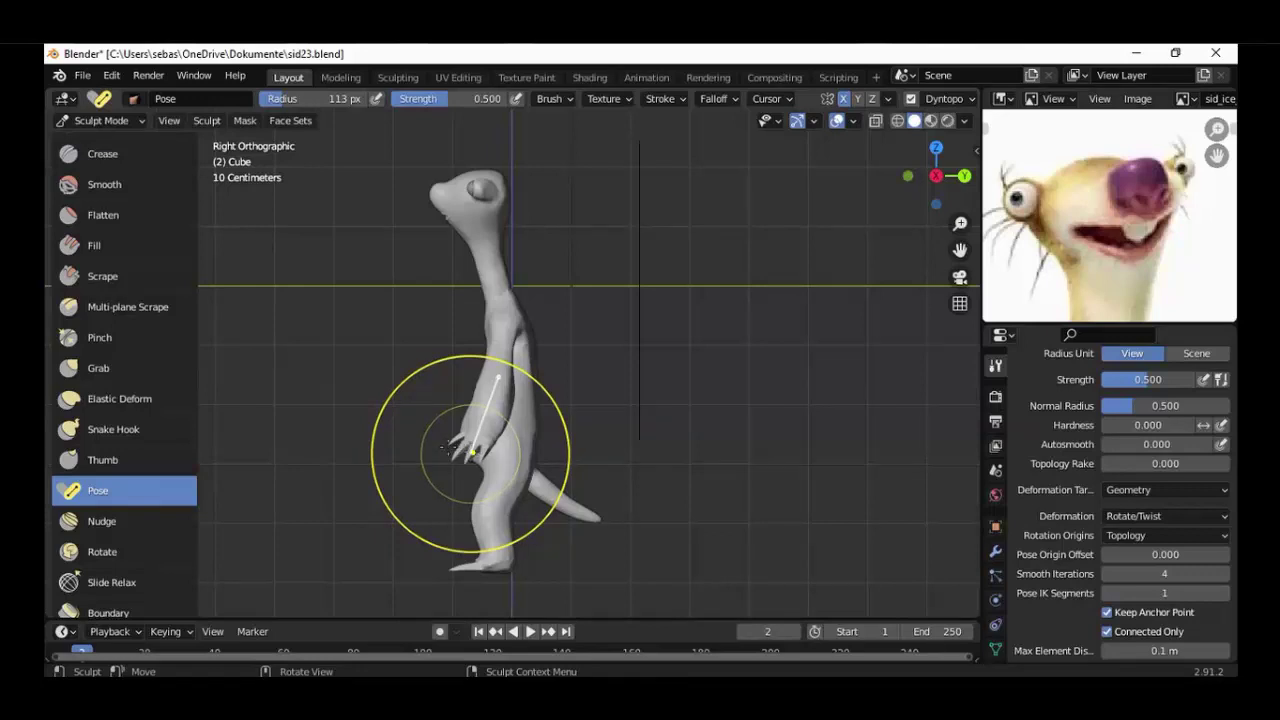
Step: In side view, bend the forearms forward at the elbows, then check them in perspective
{"action": "mouse_move", "coordinate": [425, 432]}
{"action": "left_mouse_down"}
{"action": "mouse_move", "coordinate": [391, 410]}
{"action": "mouse_move", "coordinate": [352, 347]}
{"action": "left_mouse_up"}
{"action": "middle_click_drag", "start_coordinate": [385, 440], "coordinate": [618, 442]}
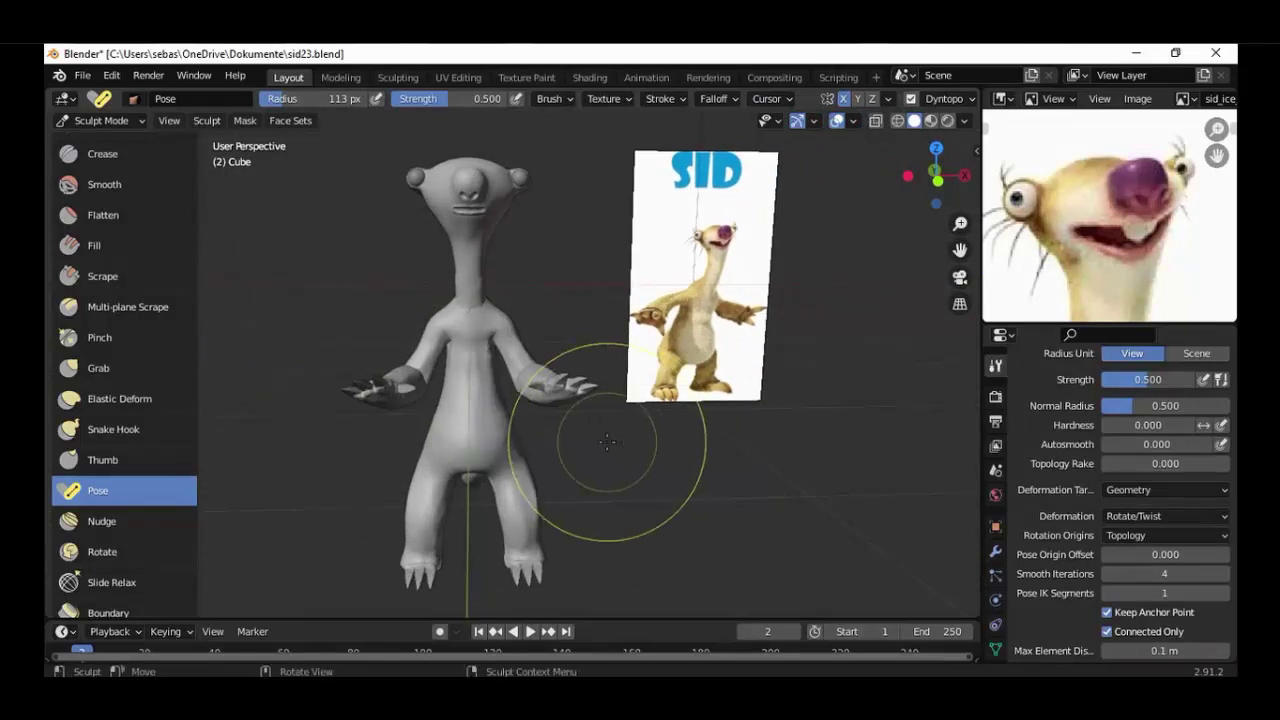
Step: Turn off the Mirror X toggle in the brush's Symmetry panel
{"action": "scroll", "coordinate": [607, 441], "scroll_direction": "down", "scroll_amount": 1}
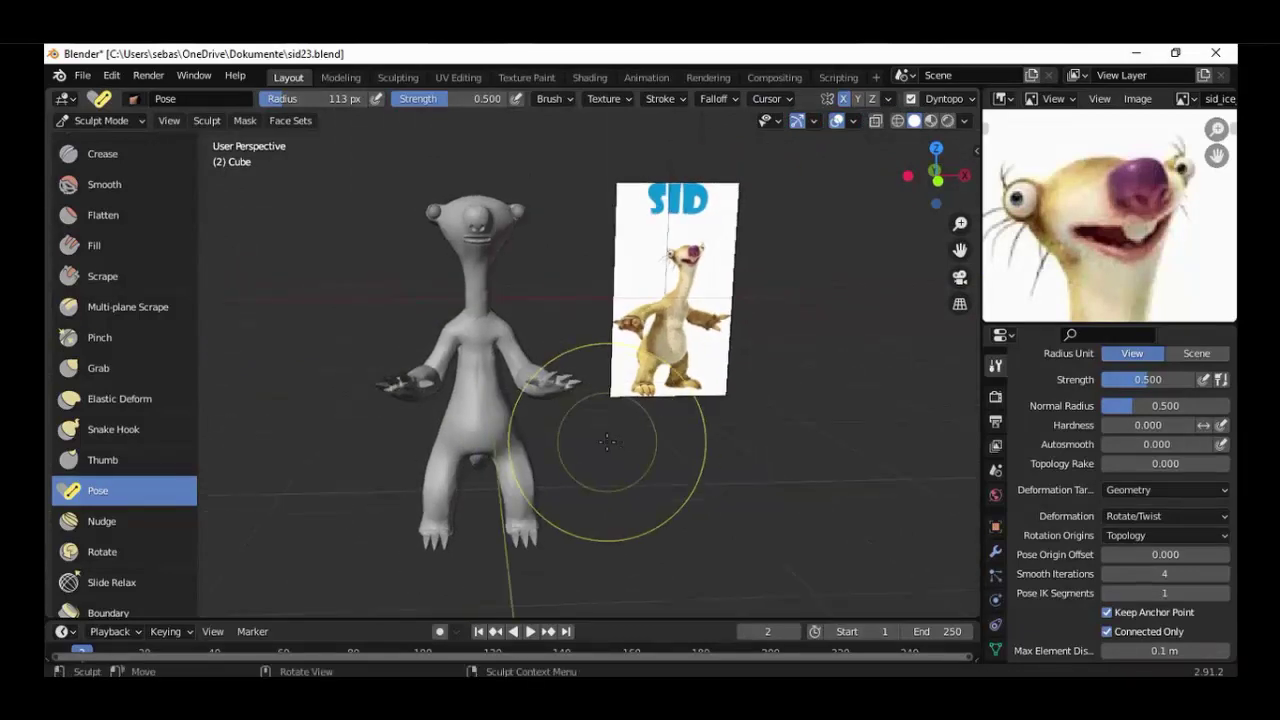
{"action": "scroll", "coordinate": [610, 443], "scroll_direction": "up", "scroll_amount": 1}
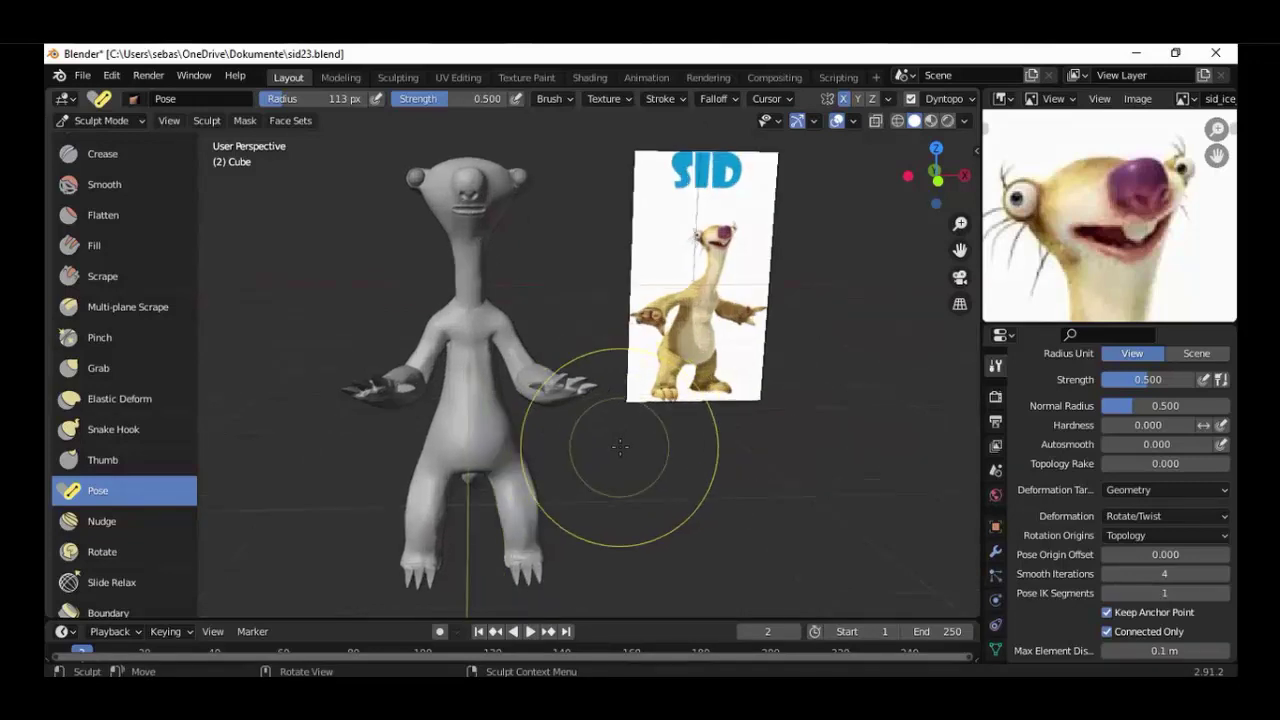
{"action": "middle_click_drag", "start_coordinate": [620, 447], "coordinate": [512, 444]}
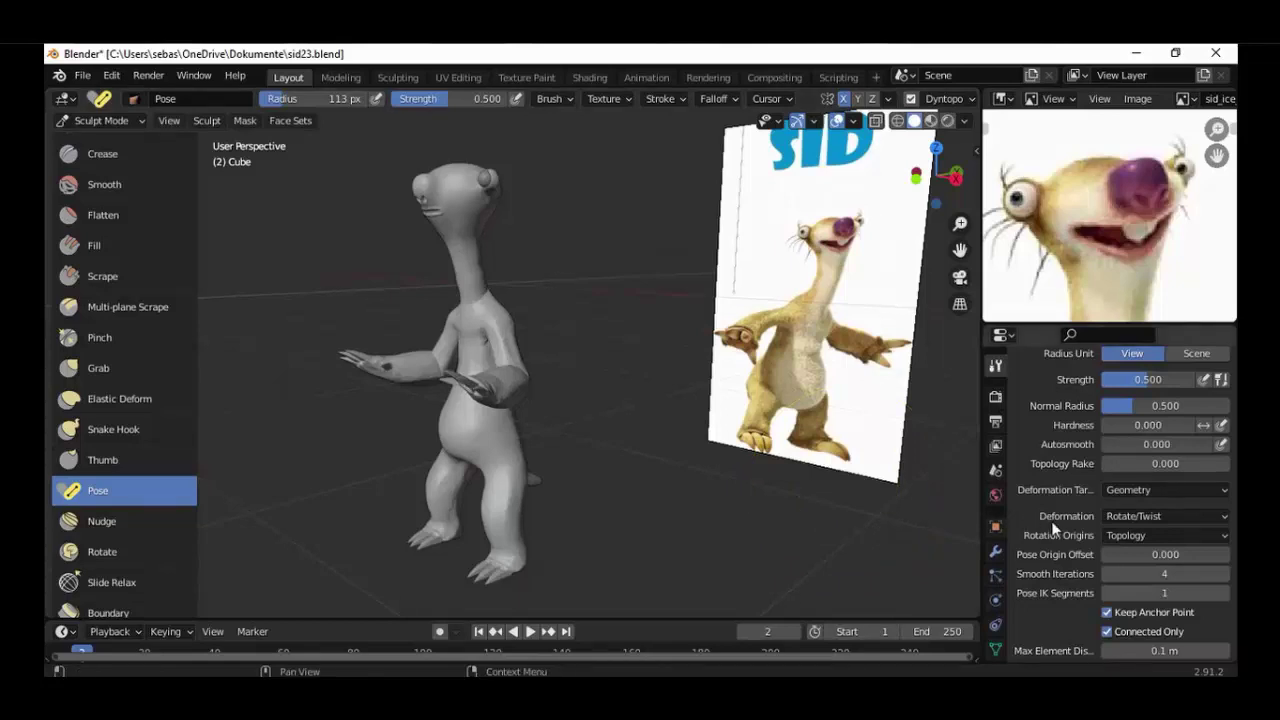
{"action": "scroll", "coordinate": [1052, 527], "scroll_direction": "down", "scroll_amount": 5}
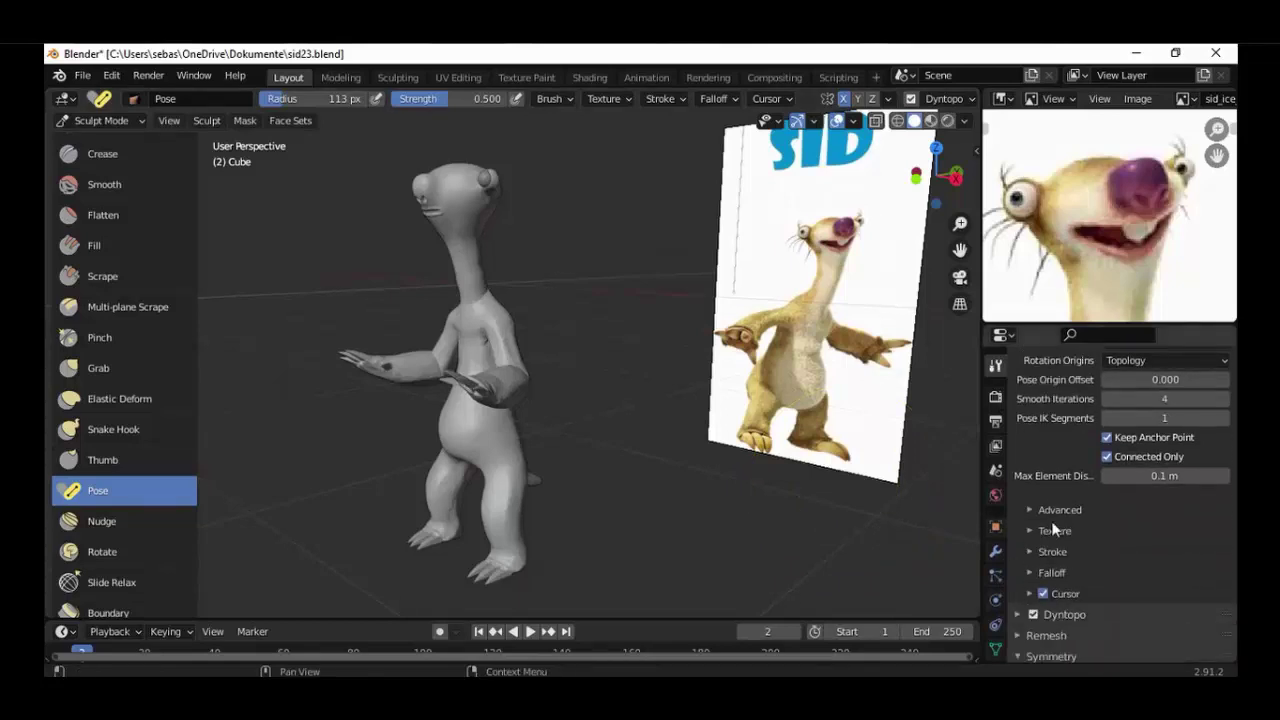
{"action": "scroll", "coordinate": [1052, 527], "scroll_direction": "down", "scroll_amount": 4}
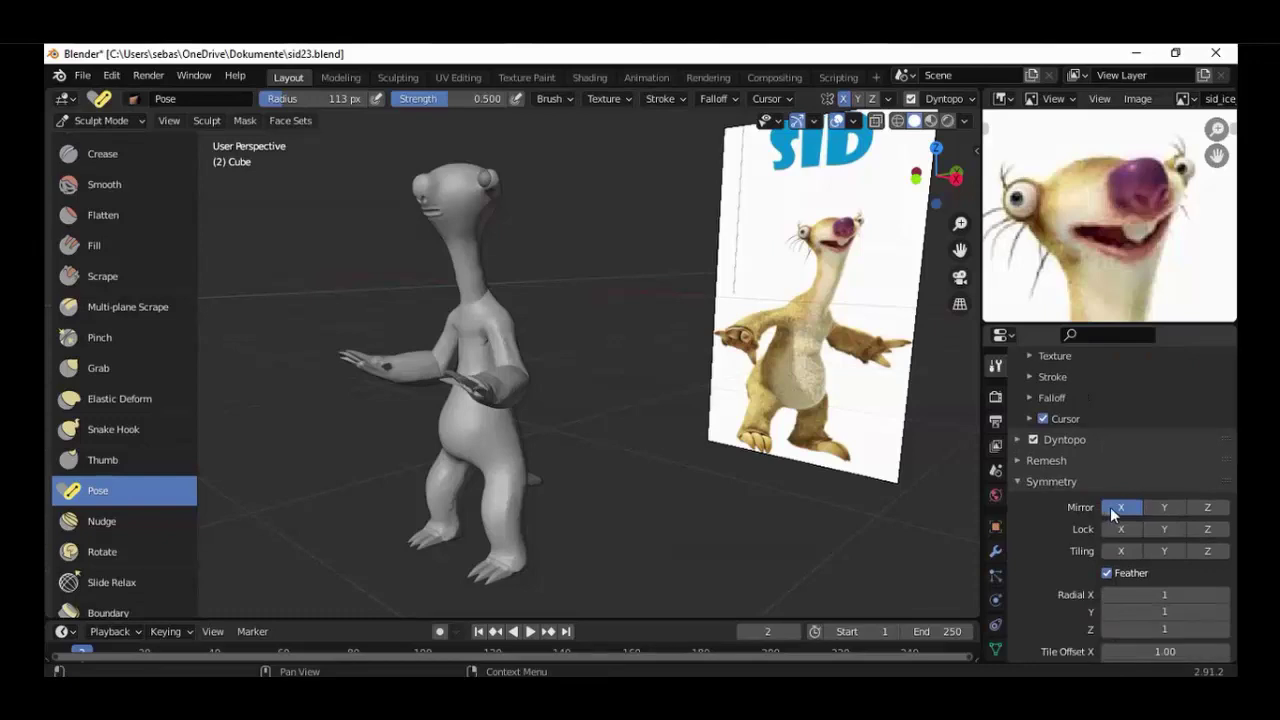
{"action": "left_click", "coordinate": [1110, 507]}
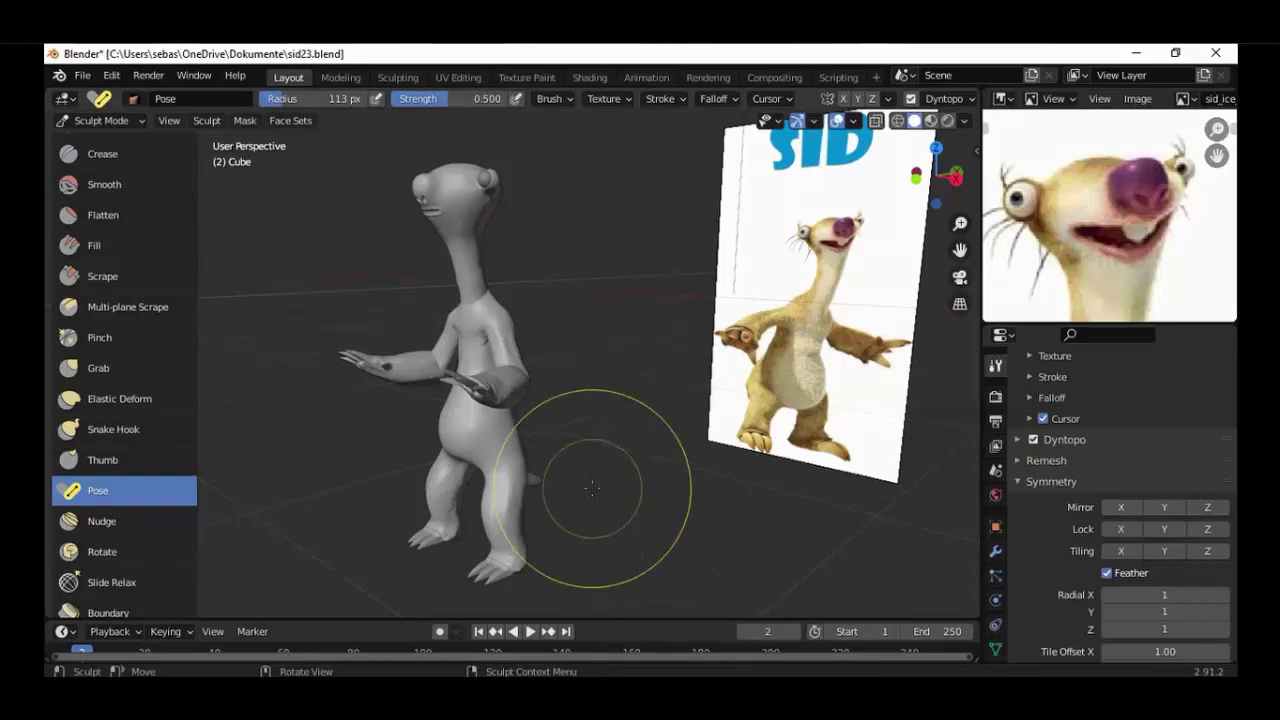
Step: In Right Orthographic view, swing one leg forward from the foot into a bent-knee step
{"action": "key", "text": "KP_3"}
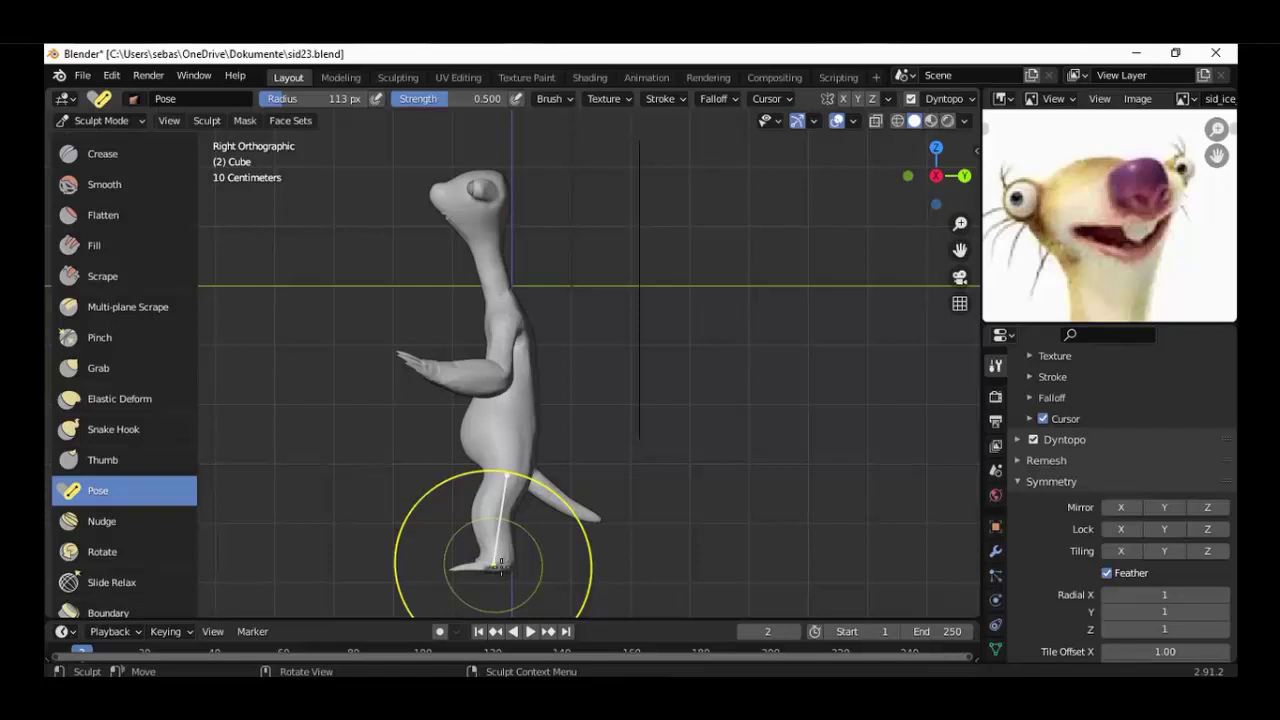
{"action": "left_click_drag", "start_coordinate": [508, 567], "coordinate": [558, 556]}
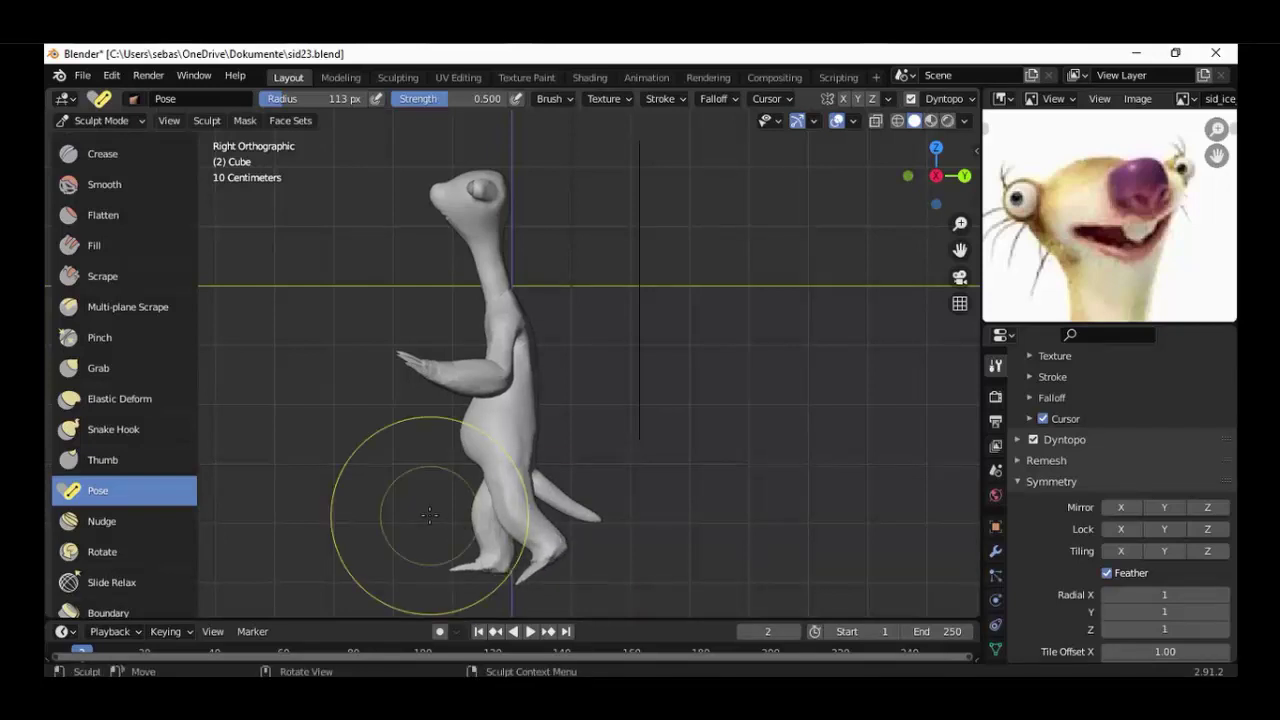
{"action": "middle_click_drag", "start_coordinate": [524, 537], "coordinate": [674, 535]}
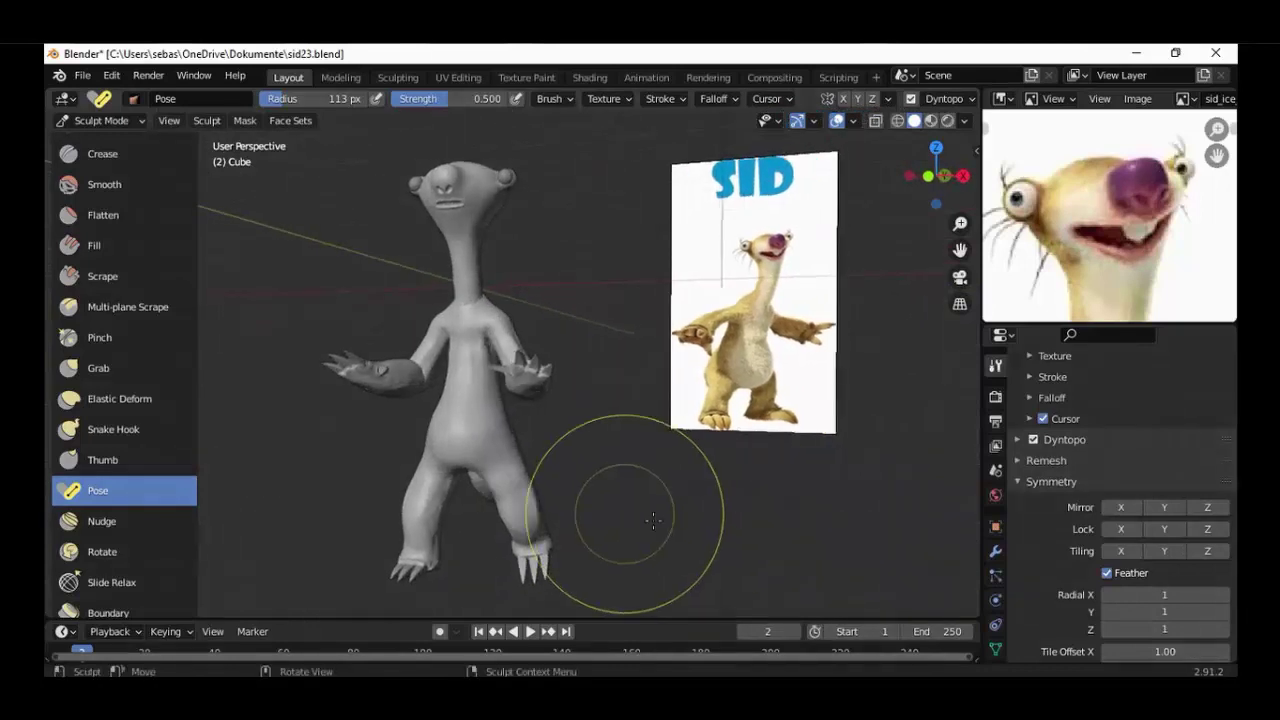
{"action": "middle_click_drag", "start_coordinate": [614, 497], "coordinate": [676, 526]}
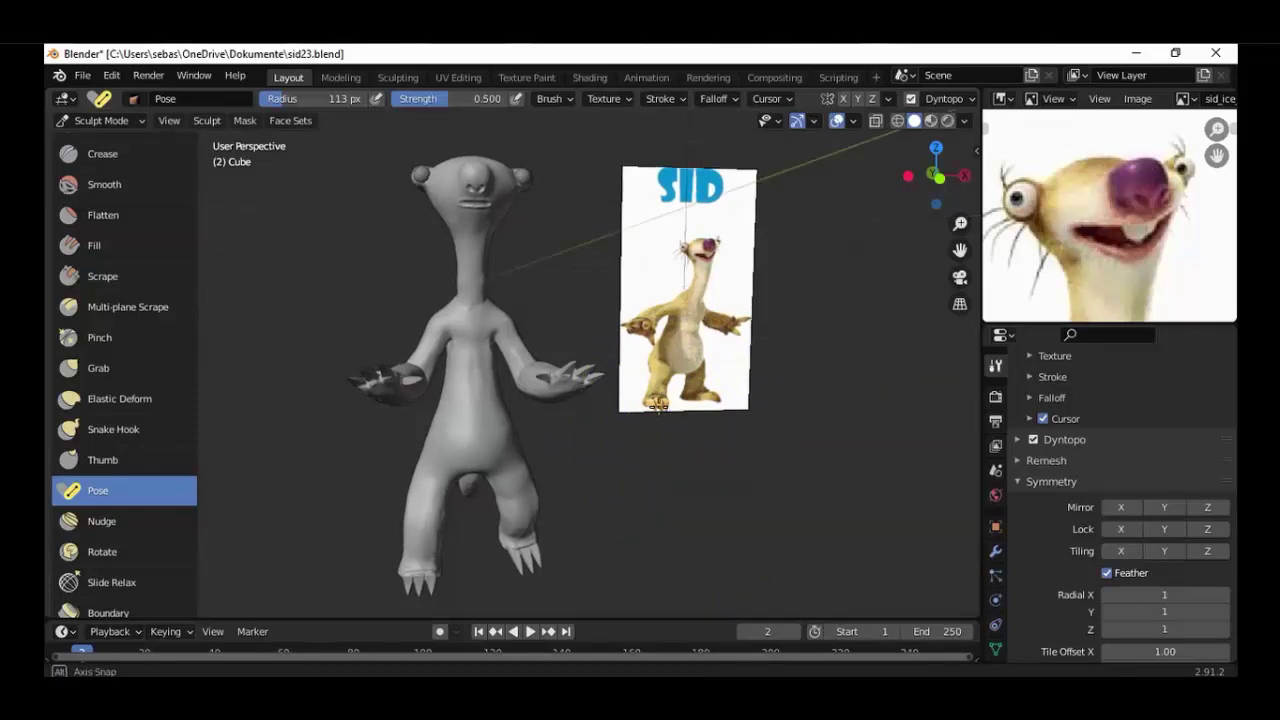
Step: Orbit around Sid and the SID reference image, and open the interaction mode list
{"action": "middle_click_drag", "start_coordinate": [657, 404], "coordinate": [486, 406]}
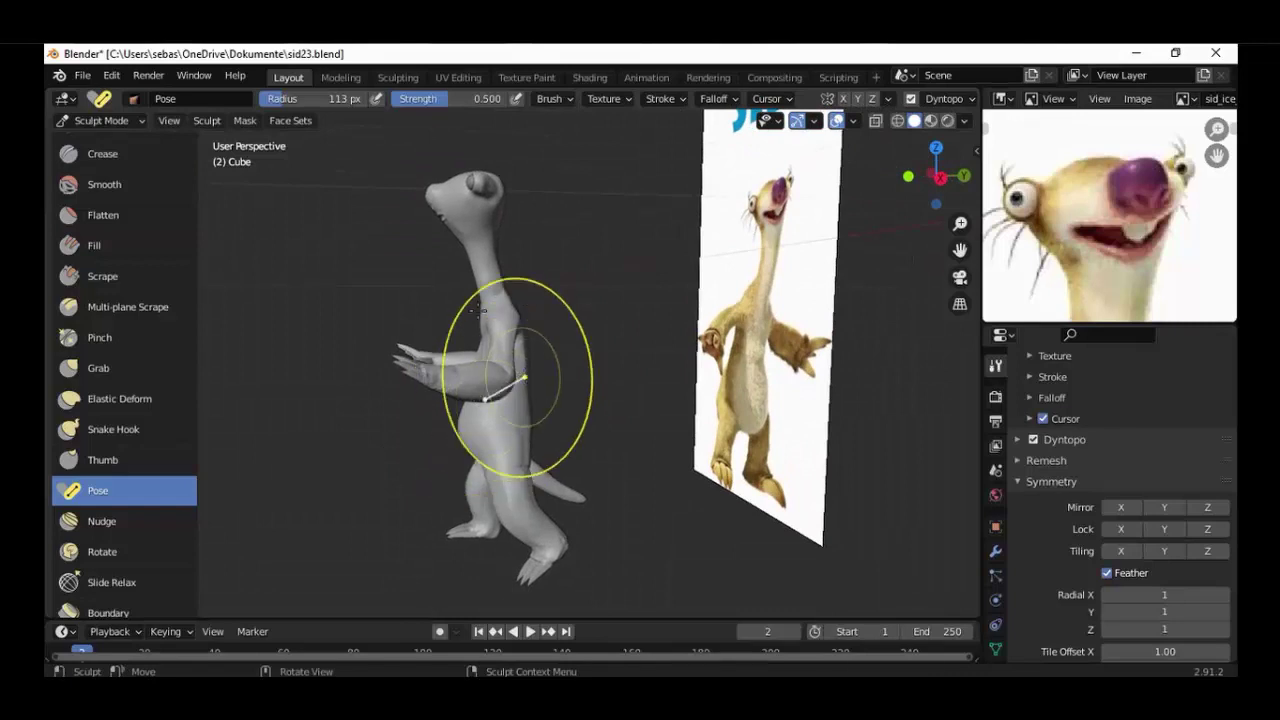
{"action": "mouse_move", "coordinate": [457, 232]}
{"action": "middle_mouse_down"}
{"action": "mouse_move", "coordinate": [527, 251]}
{"action": "mouse_move", "coordinate": [490, 225]}
{"action": "middle_mouse_up"}
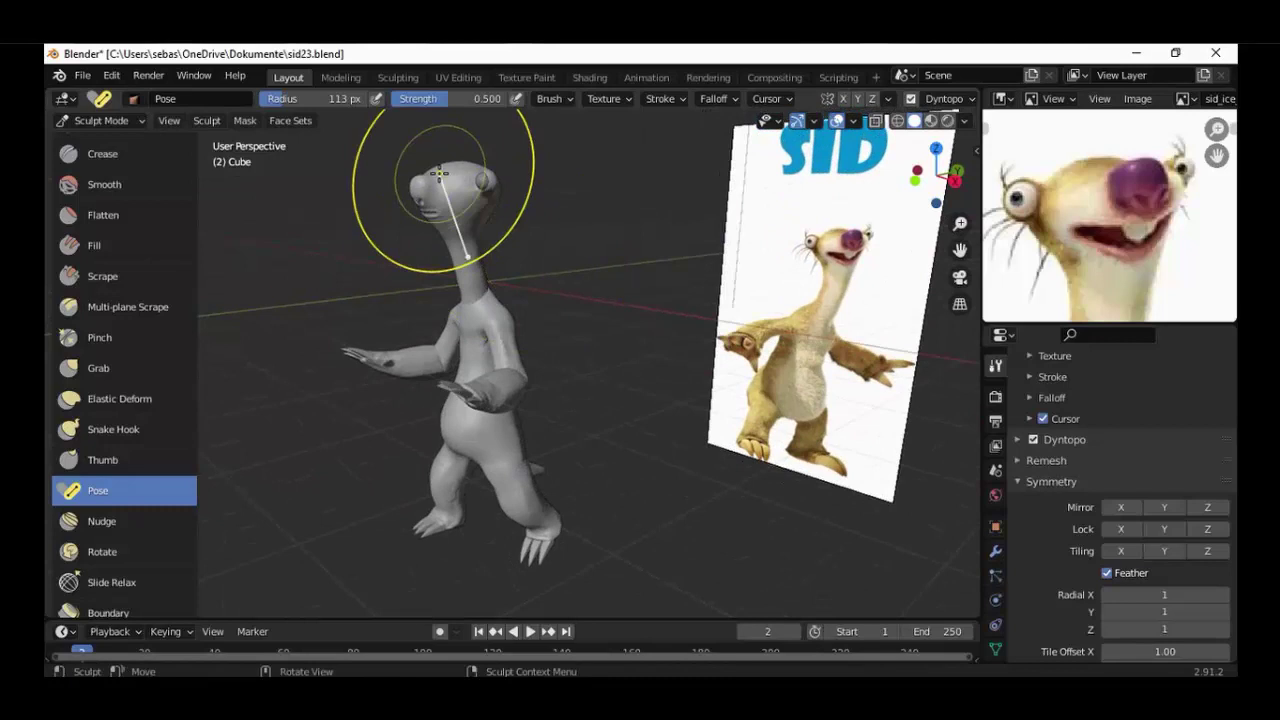
{"action": "left_click", "coordinate": [118, 124]}
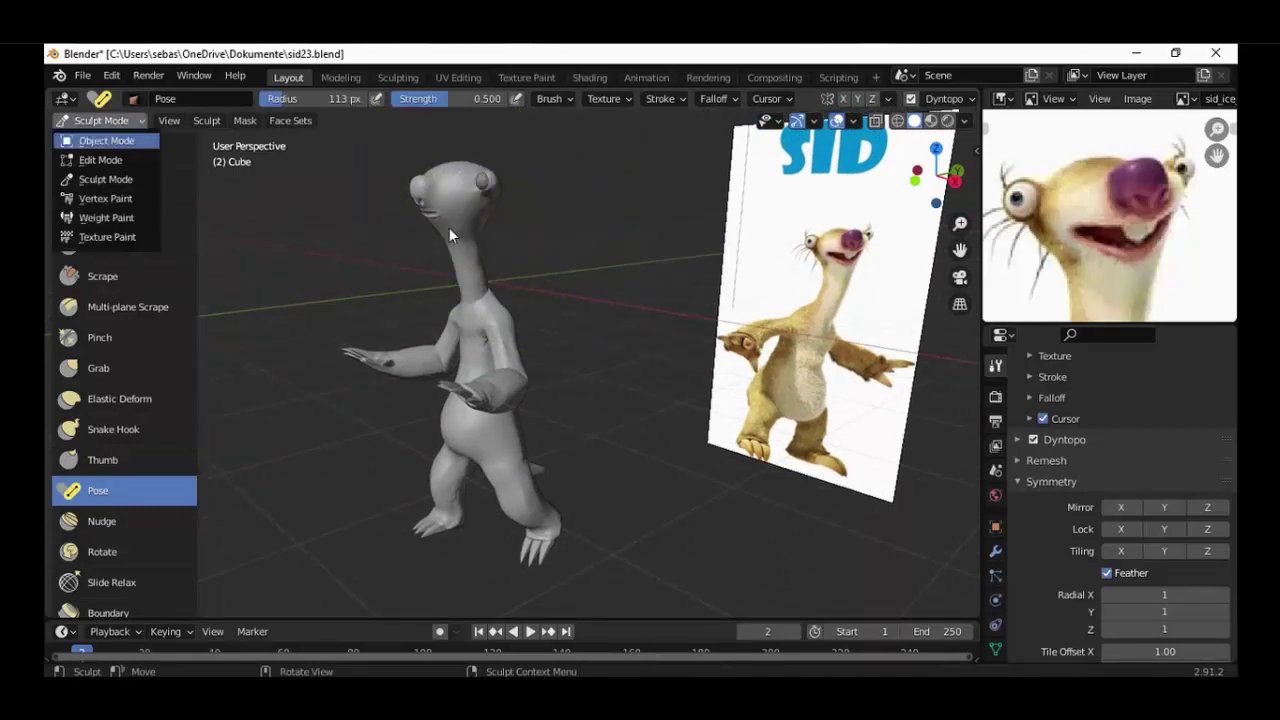
Step: In Right Orthographic view, drag Sid's head with the Pose brush to tilt it downward
{"action": "middle_click_drag", "start_coordinate": [474, 317], "coordinate": [563, 277]}
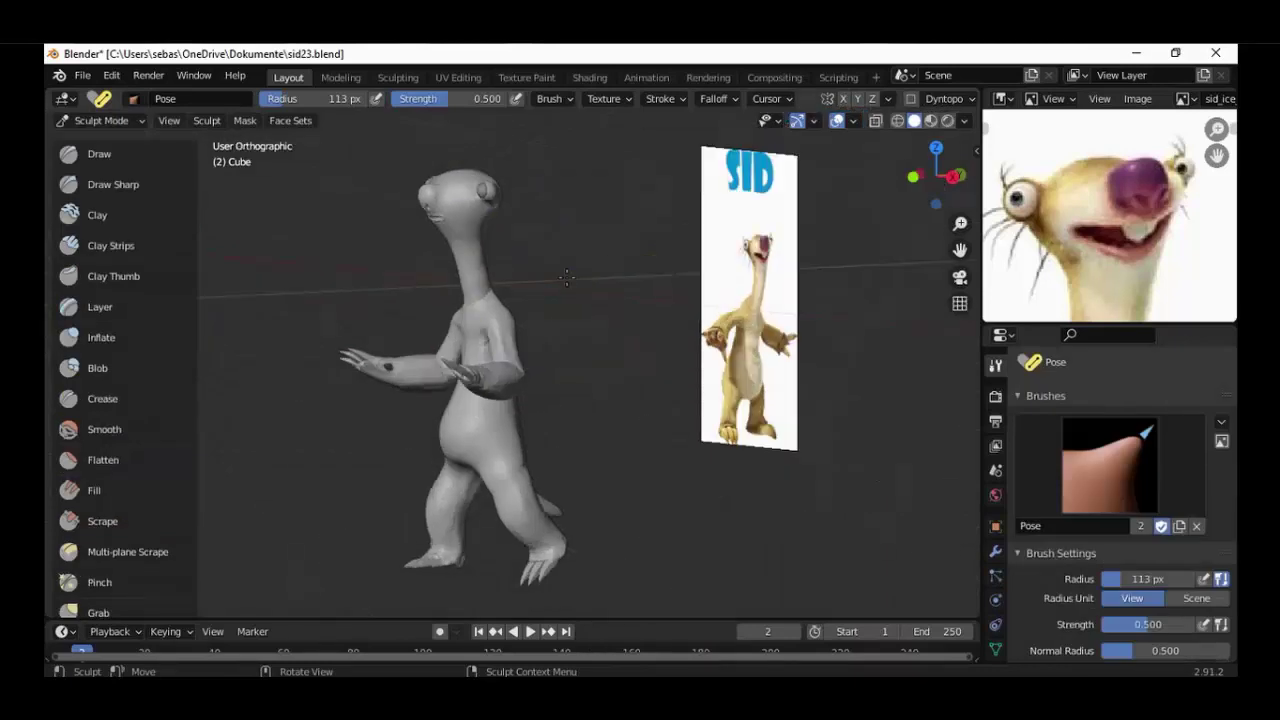
{"action": "key", "text": "KP_3"}
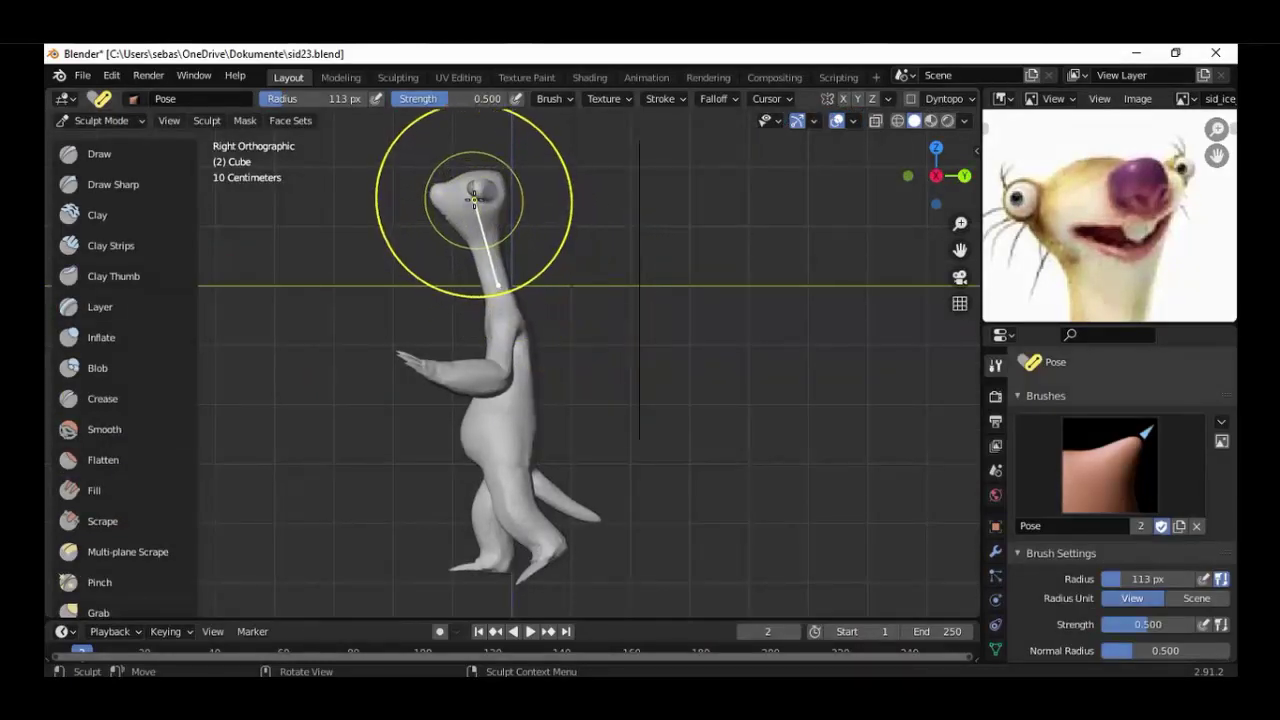
{"action": "left_click_drag", "start_coordinate": [466, 200], "coordinate": [454, 205]}
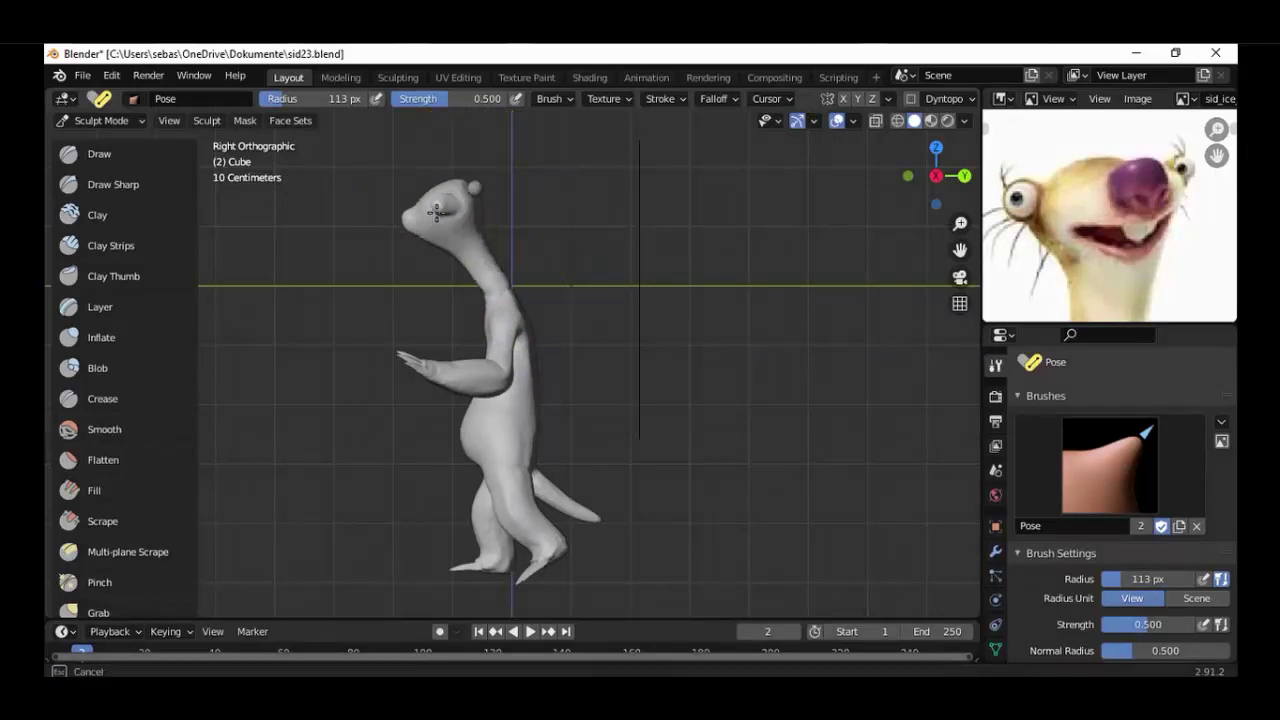
{"action": "left_click_drag", "start_coordinate": [436, 212], "coordinate": [430, 214]}
{"action": "mouse_move", "coordinate": [430, 214]}
{"action": "middle_mouse_down"}
{"action": "mouse_move", "coordinate": [626, 260]}
{"action": "mouse_move", "coordinate": [514, 243]}
{"action": "mouse_move", "coordinate": [488, 275]}
{"action": "mouse_move", "coordinate": [666, 307]}
{"action": "mouse_move", "coordinate": [505, 306]}
{"action": "mouse_move", "coordinate": [598, 331]}
{"action": "middle_mouse_up"}
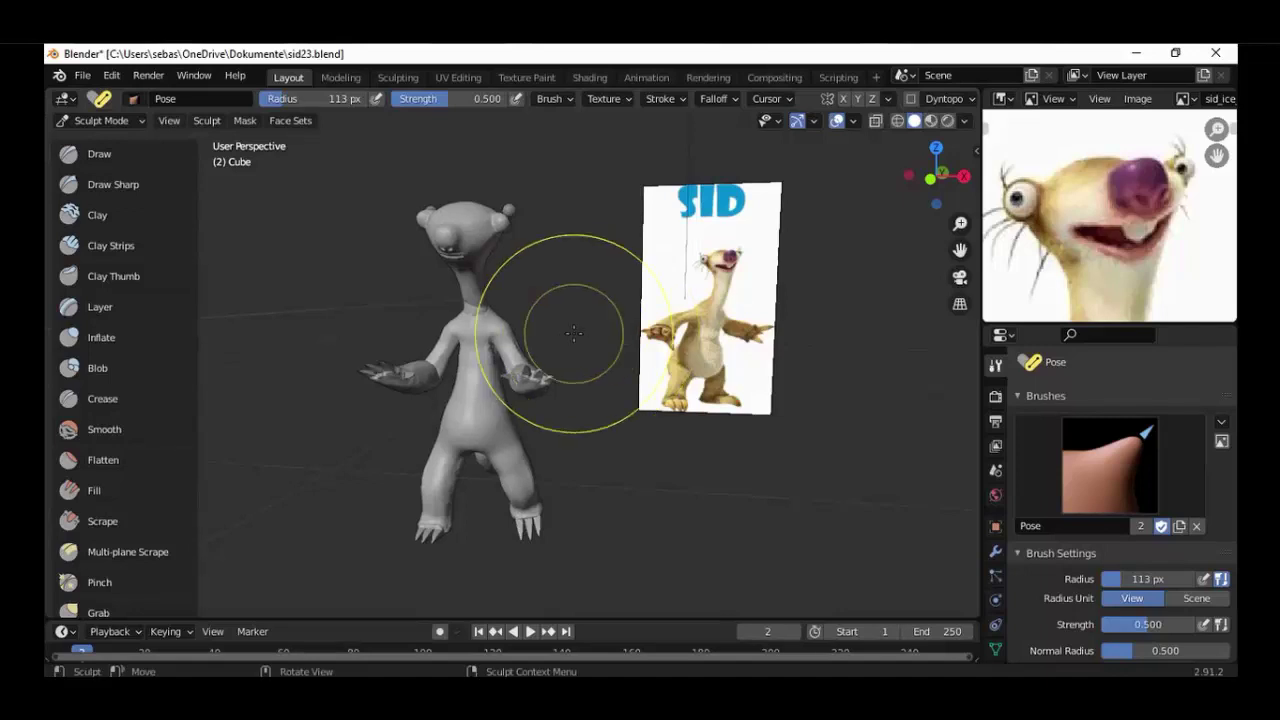